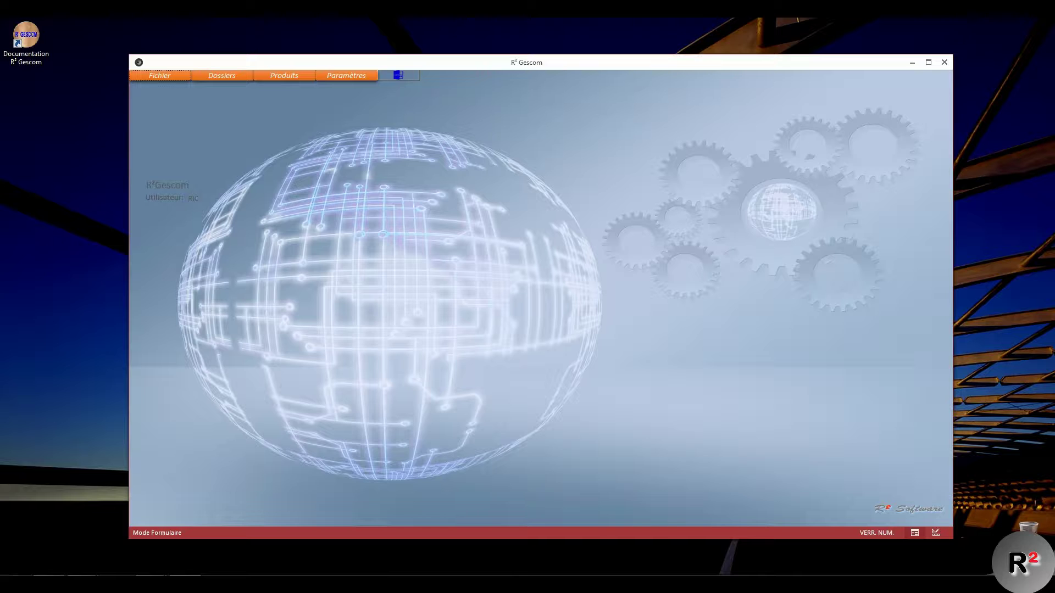
- Schedule a new VAT rate of 6% for Taux réduit effective 30/10/2018, decline the immediate product update and close the VAT settings
{"action": "left_click", "coordinate": [351, 76]}
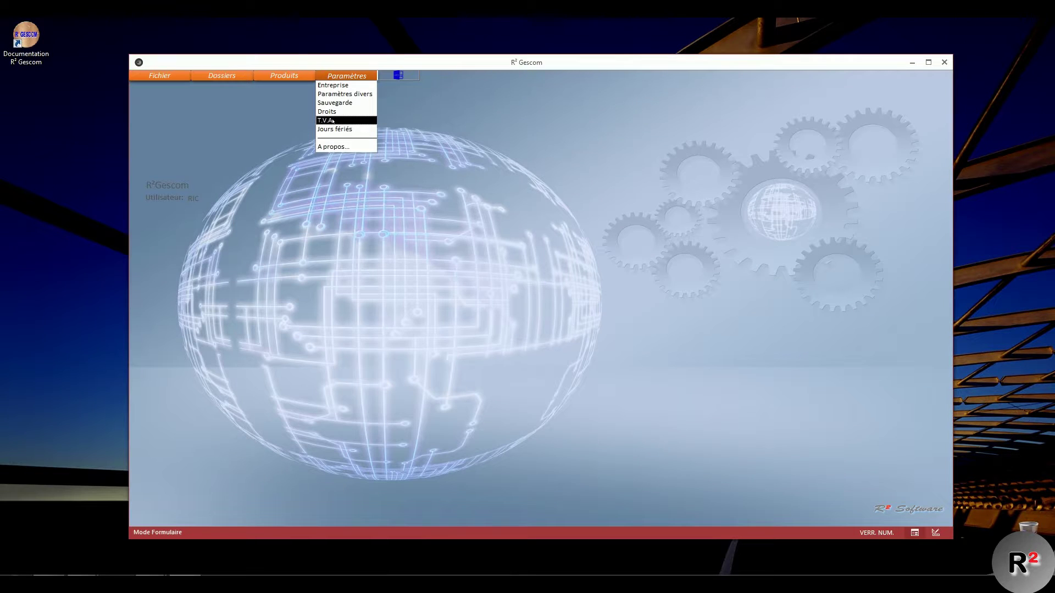
{"action": "left_click", "coordinate": [332, 121]}
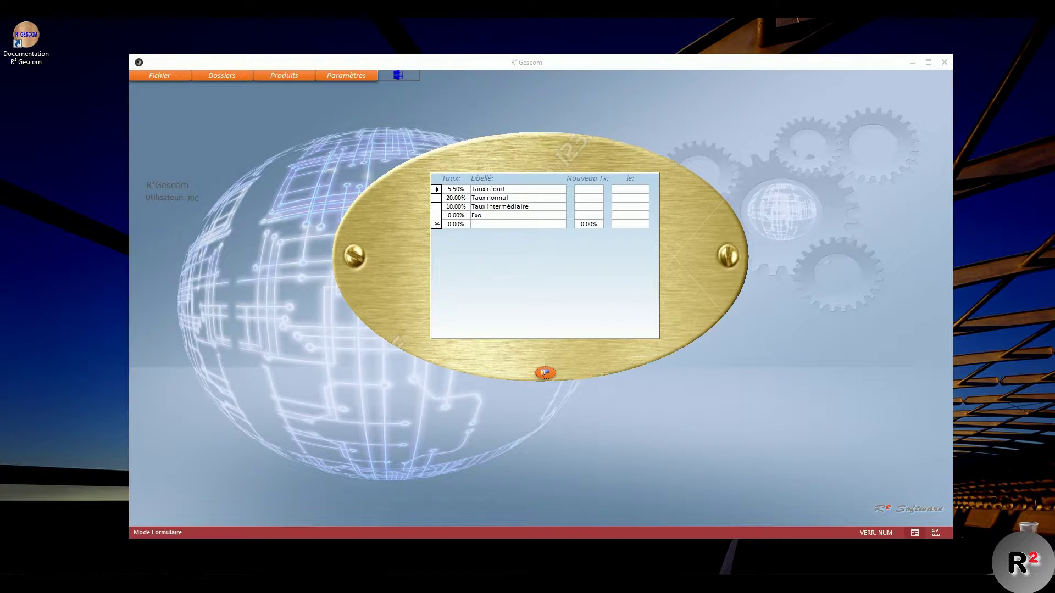
{"action": "left_click_drag", "start_coordinate": [438, 189], "coordinate": [438, 216]}
{"action": "left_click", "coordinate": [593, 189]}
{"action": "type", "text": "6"}
{"action": "key", "text": "Tab"}
{"action": "left_click", "coordinate": [655, 189]}
{"action": "left_click", "coordinate": [602, 278]}
{"action": "key", "text": "Tab"}
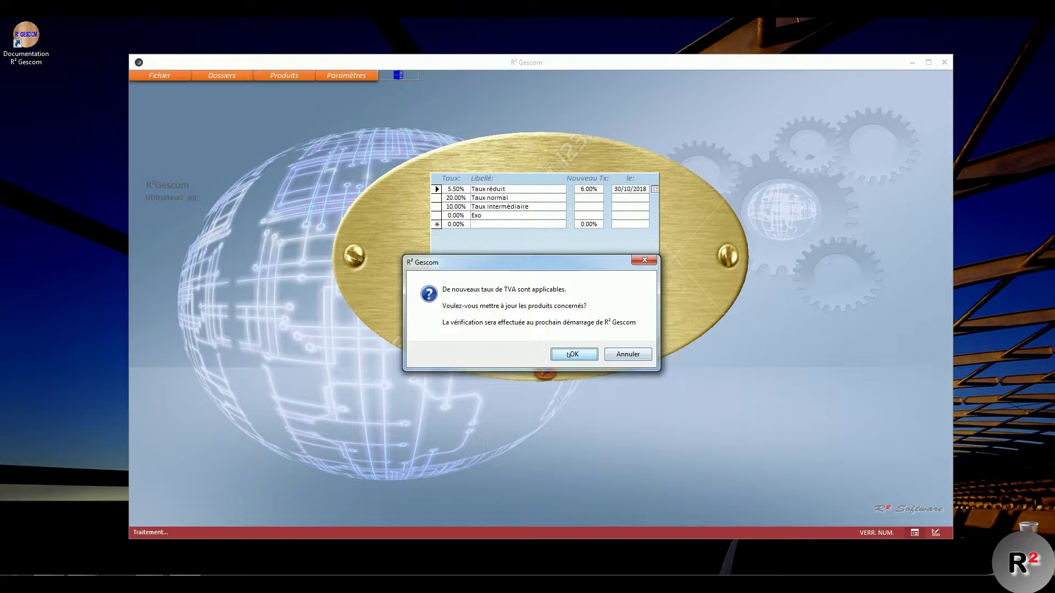
{"action": "left_click", "coordinate": [627, 354]}
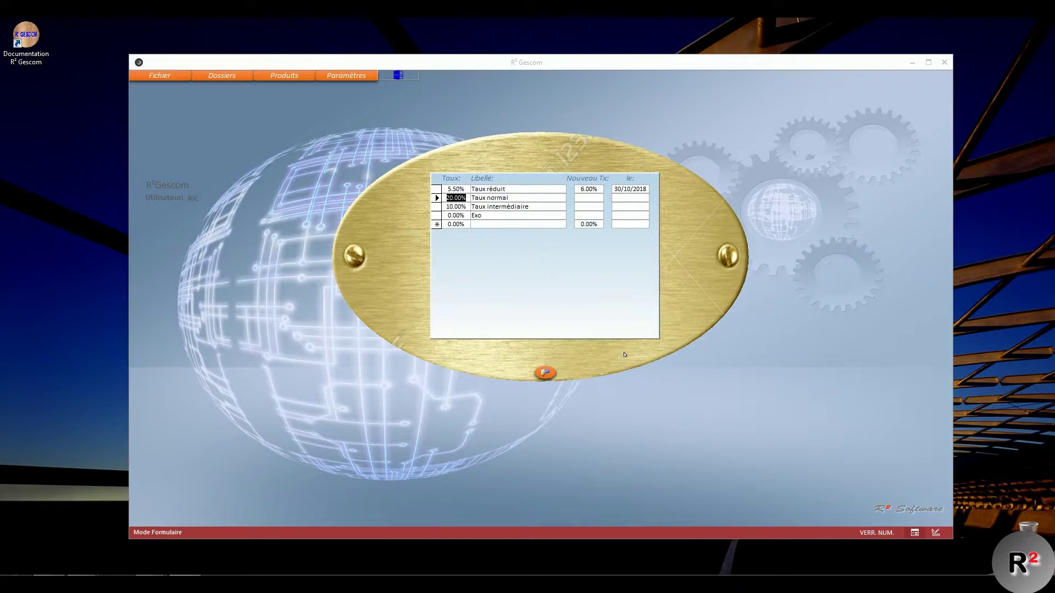
{"action": "left_click", "coordinate": [542, 374]}
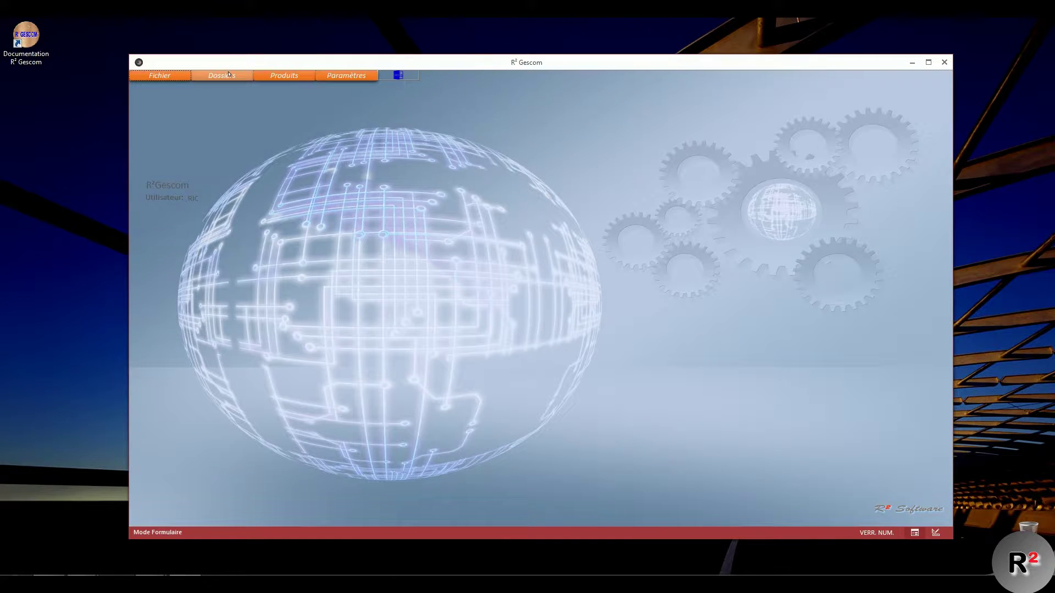
- Open the product list and filter it to the Boulangerie category
{"action": "left_click", "coordinate": [275, 77]}
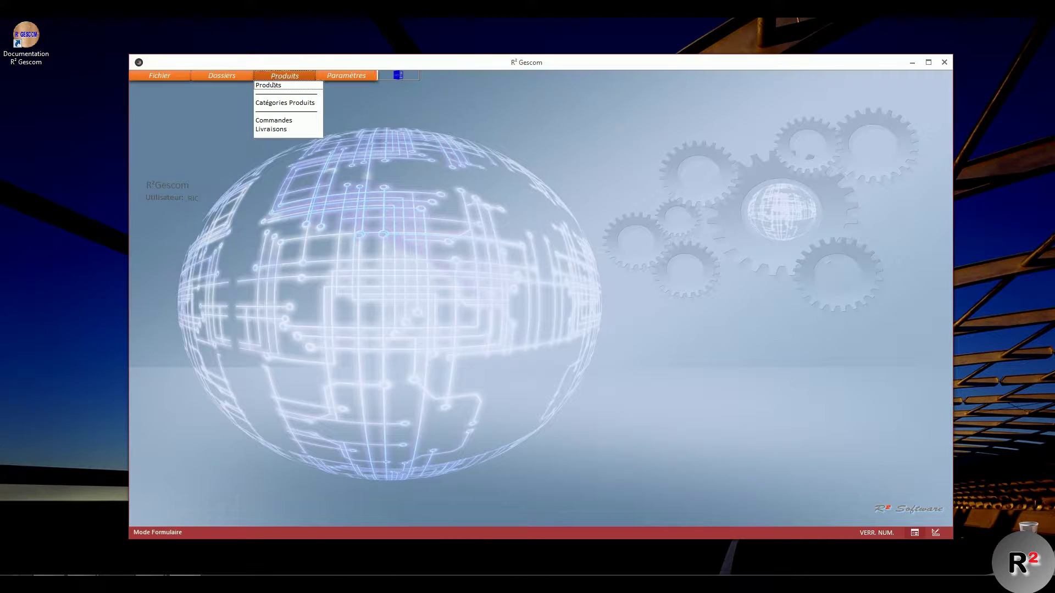
{"action": "left_click", "coordinate": [273, 87]}
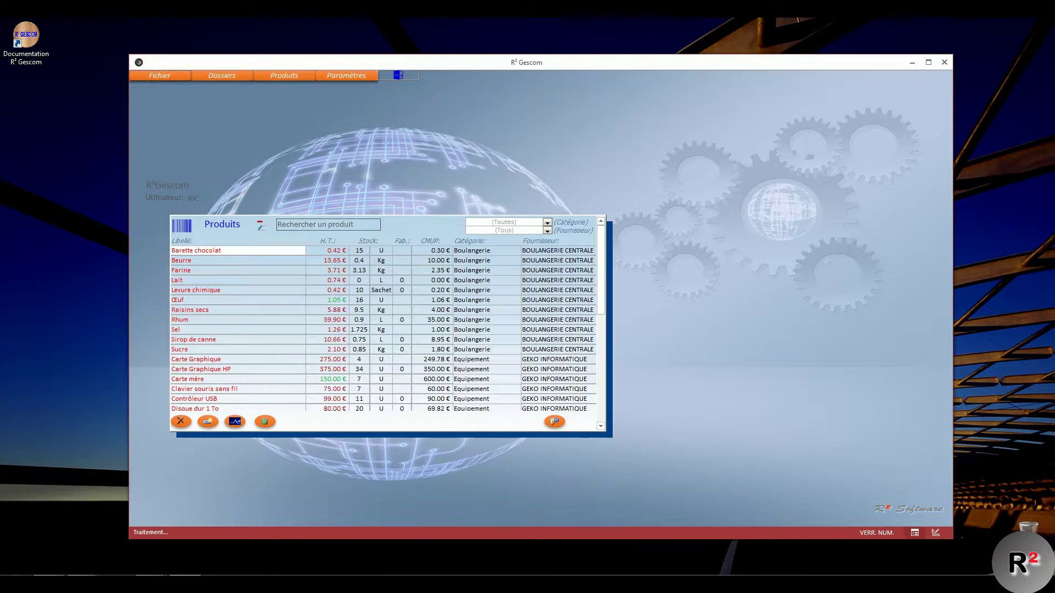
{"action": "left_click", "coordinate": [547, 222]}
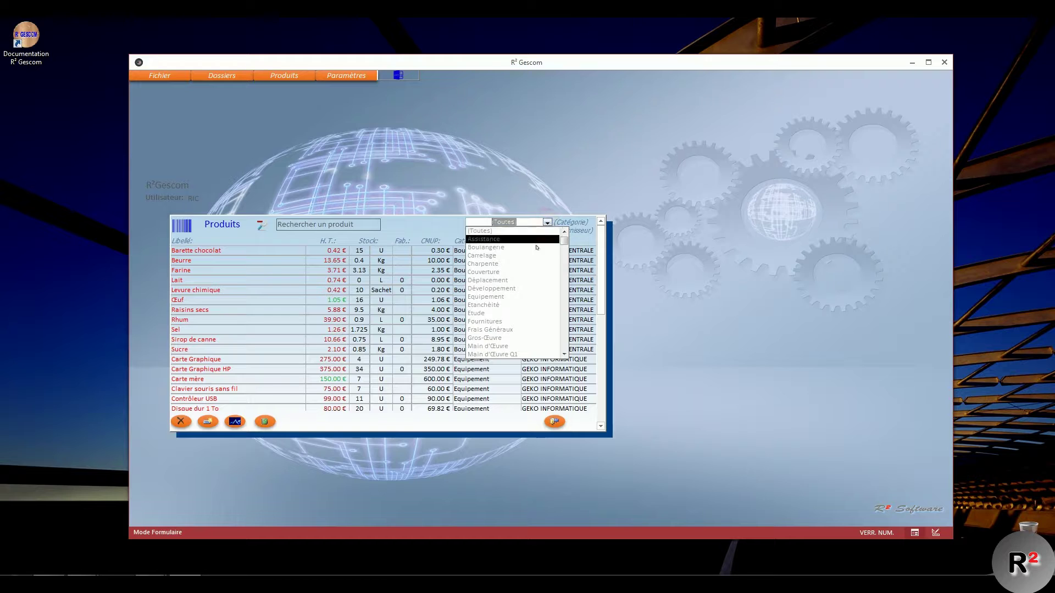
{"action": "left_click", "coordinate": [541, 245]}
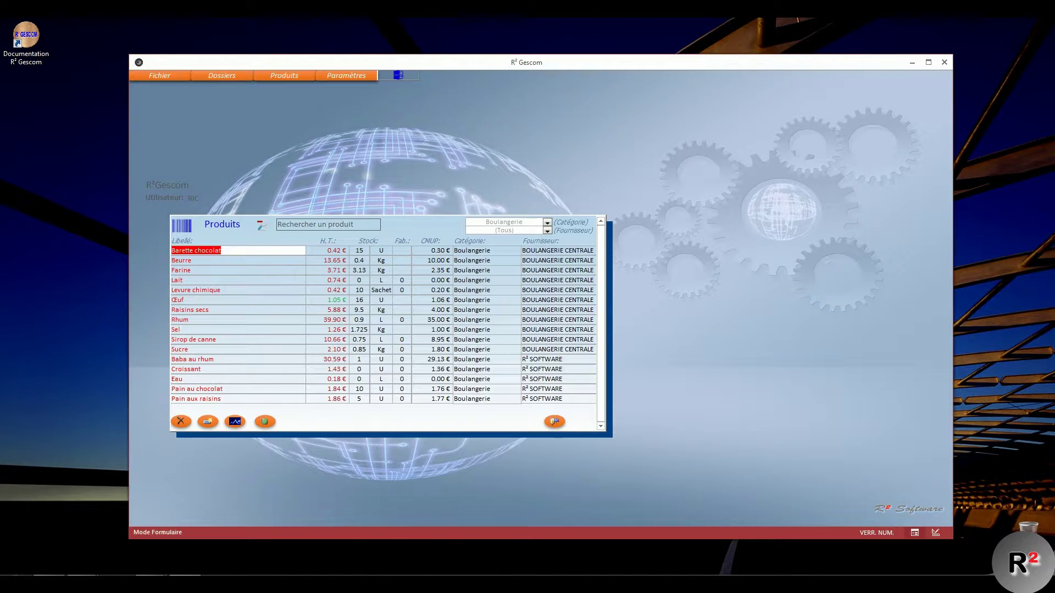
- Check the VAT rate and prices on the Farine product record, and close the record and the product list
{"action": "double_click", "coordinate": [196, 269]}
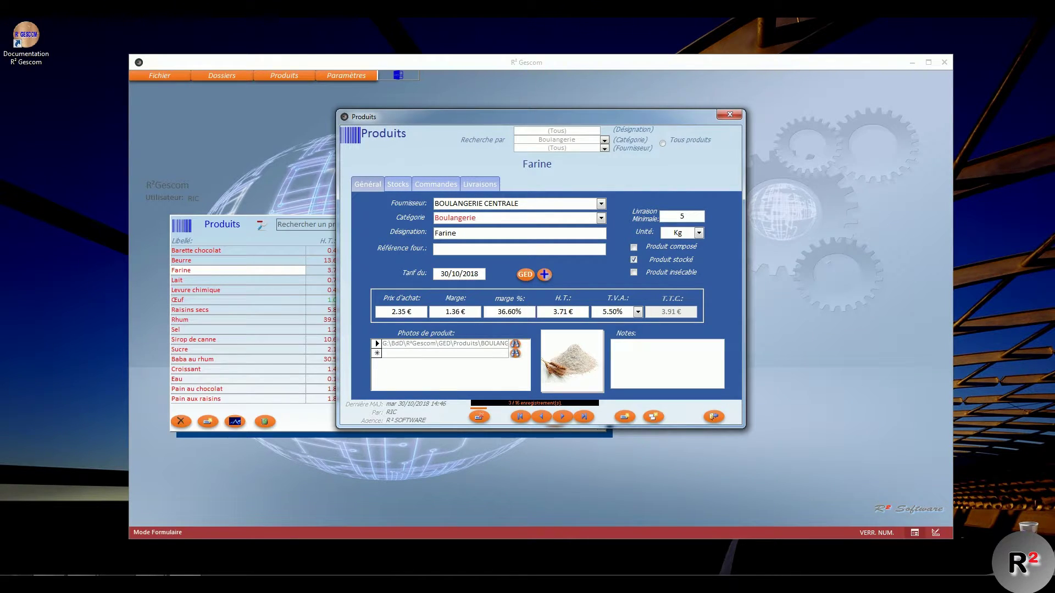
{"action": "left_click", "coordinate": [541, 311]}
{"action": "left_click", "coordinate": [654, 362]}
{"action": "left_click", "coordinate": [713, 415]}
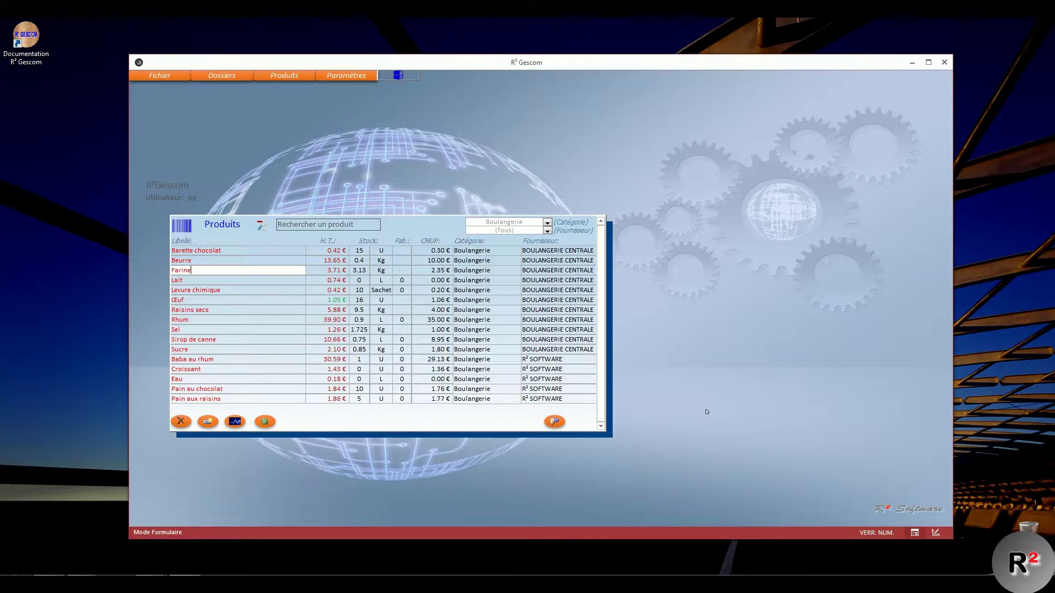
{"action": "left_click", "coordinate": [554, 421]}
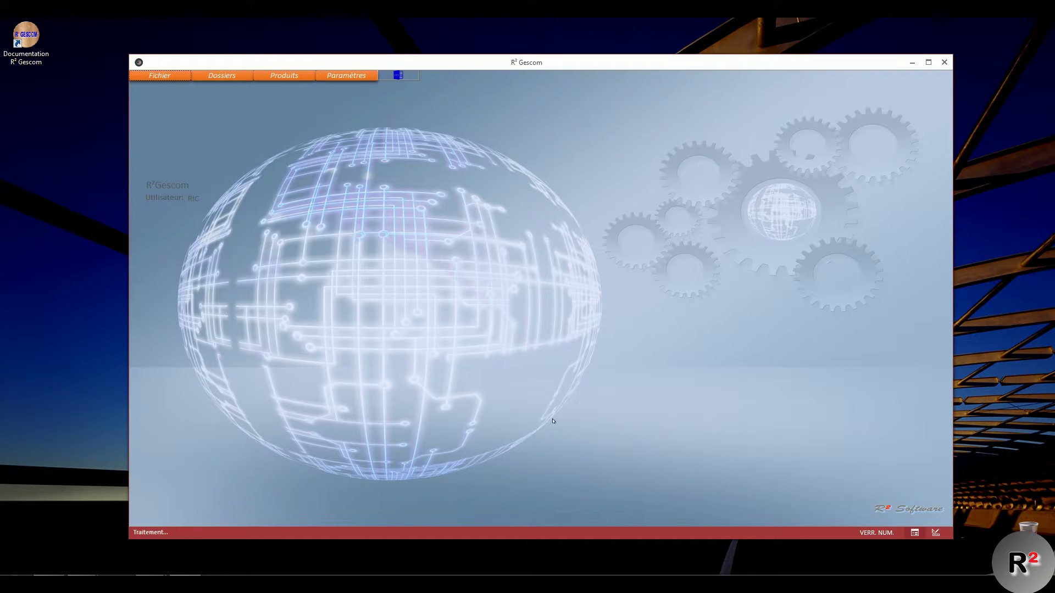
- Close R² Gescom and start it again
{"action": "left_click", "coordinate": [947, 63]}
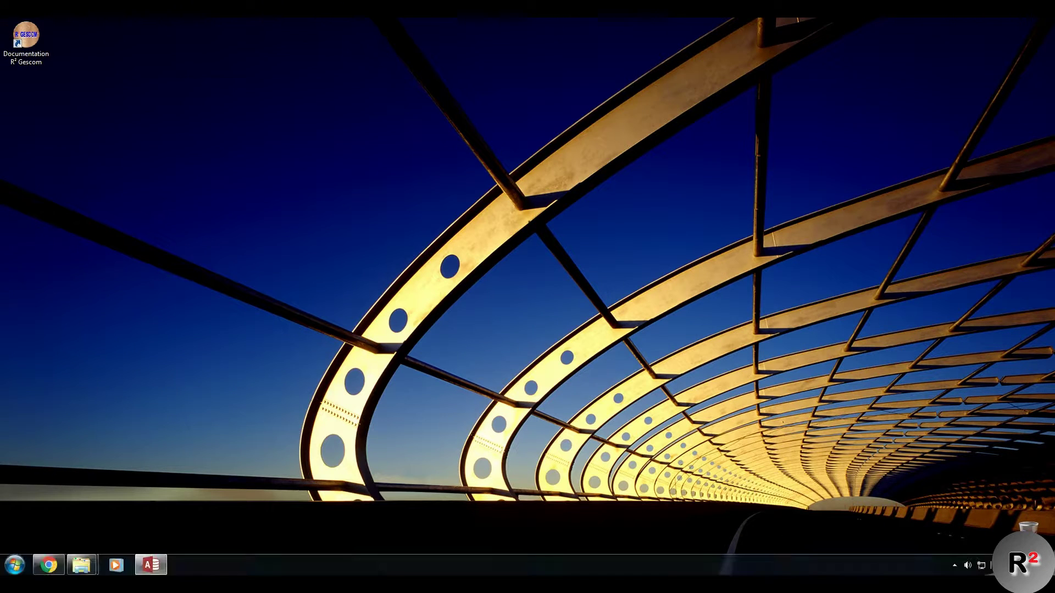
{"action": "right_click", "coordinate": [151, 565]}
{"action": "left_click", "coordinate": [105, 448]}
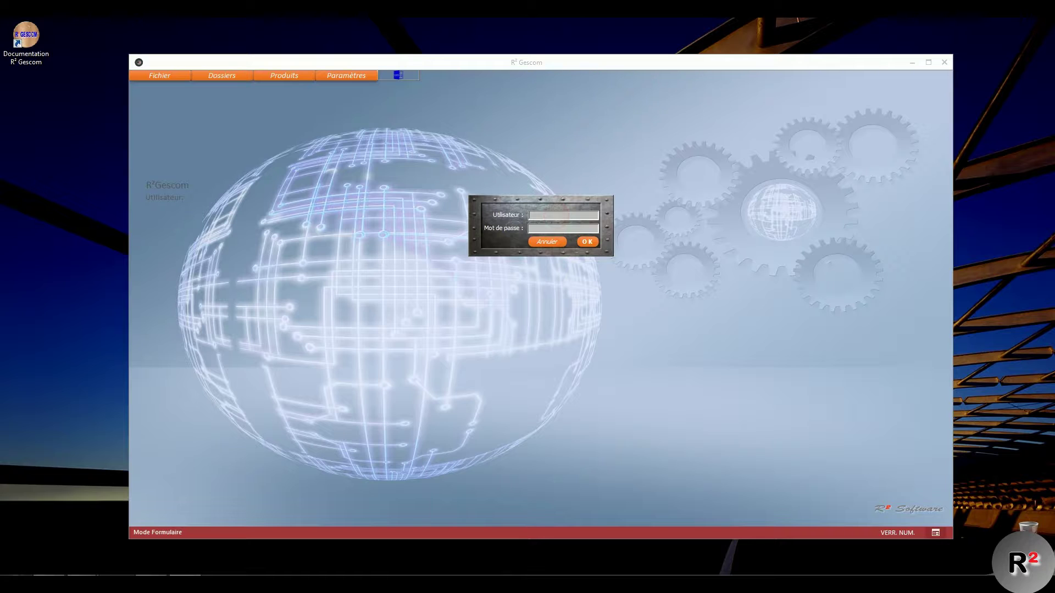
- Sign in with the username and account password, and accept updating the products with the new VAT rates
{"action": "type", "text": "ric"}
{"action": "key", "text": "Tab"}
{"action": "type", "text": "**"}
{"action": "key", "text": "Return"}
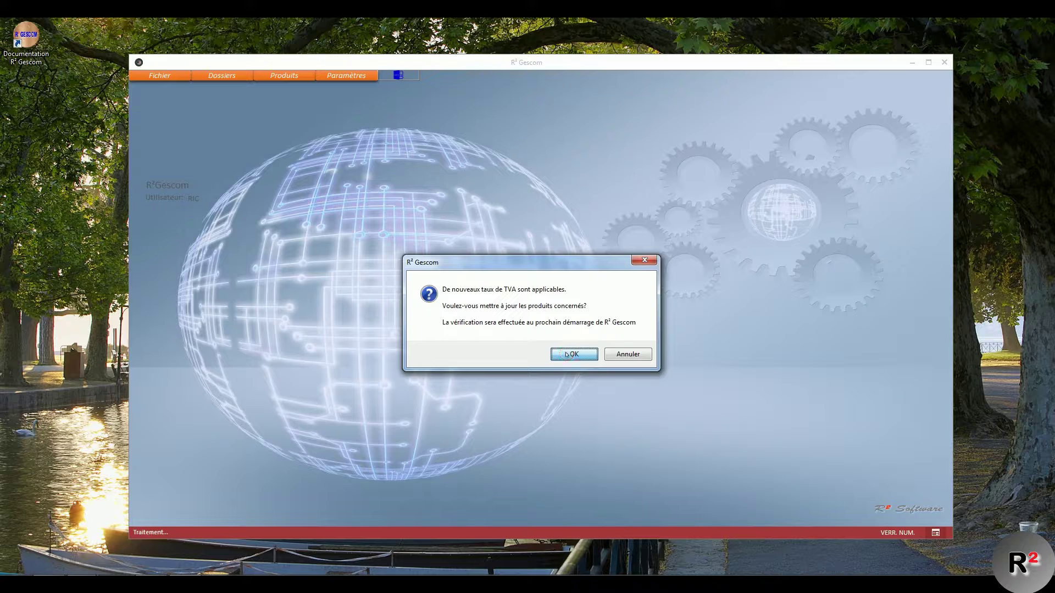
{"action": "left_click", "coordinate": [566, 354]}
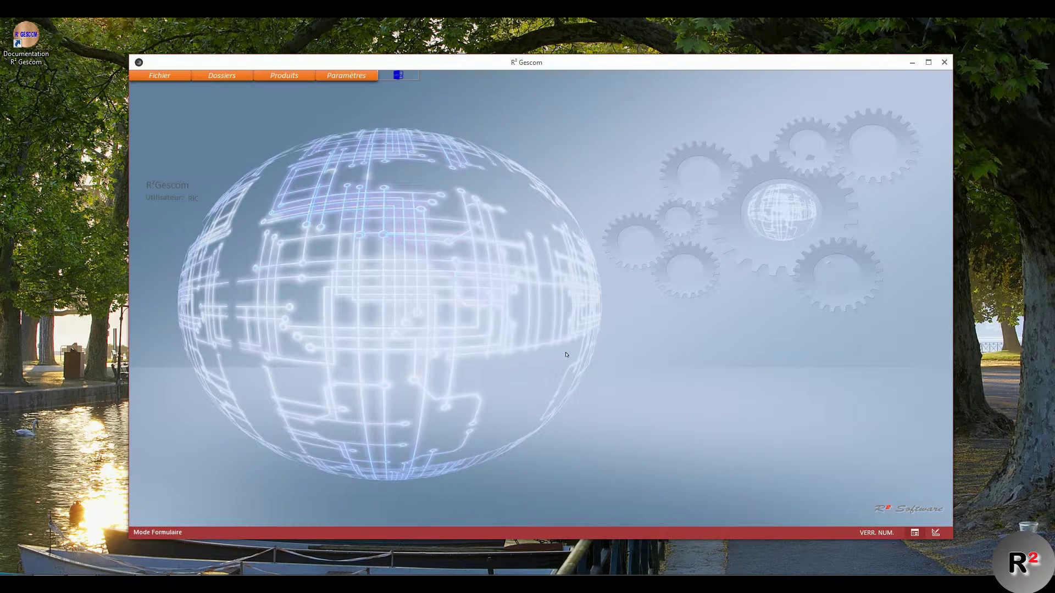
- Filter the product list to Boulangerie again and check the VAT rate and tax-inclusive price on the Farine record
{"action": "left_click", "coordinate": [284, 75]}
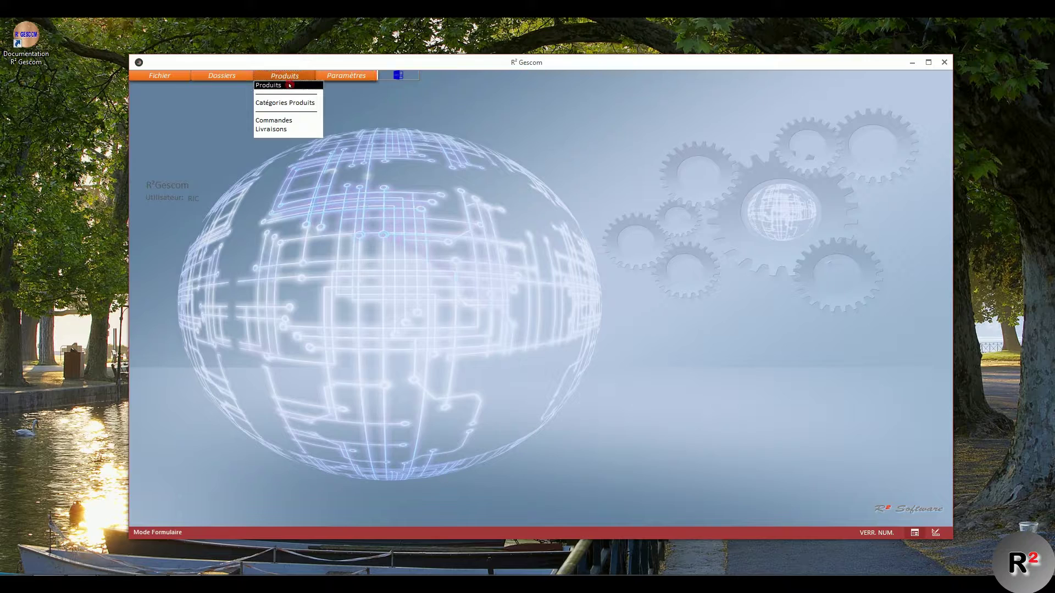
{"action": "left_click", "coordinate": [270, 85]}
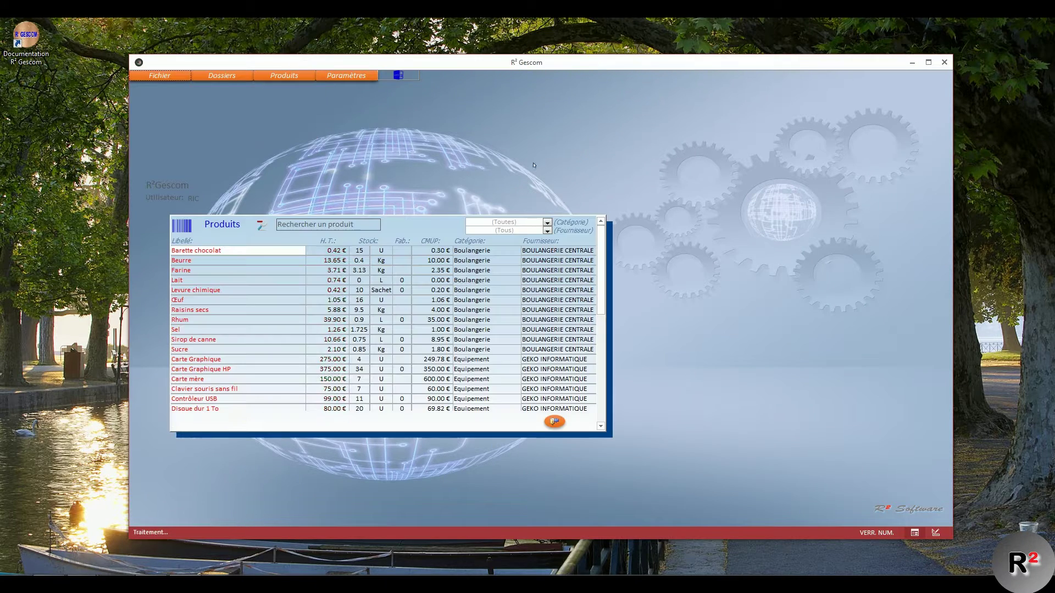
{"action": "left_click", "coordinate": [547, 224]}
{"action": "left_click", "coordinate": [505, 244]}
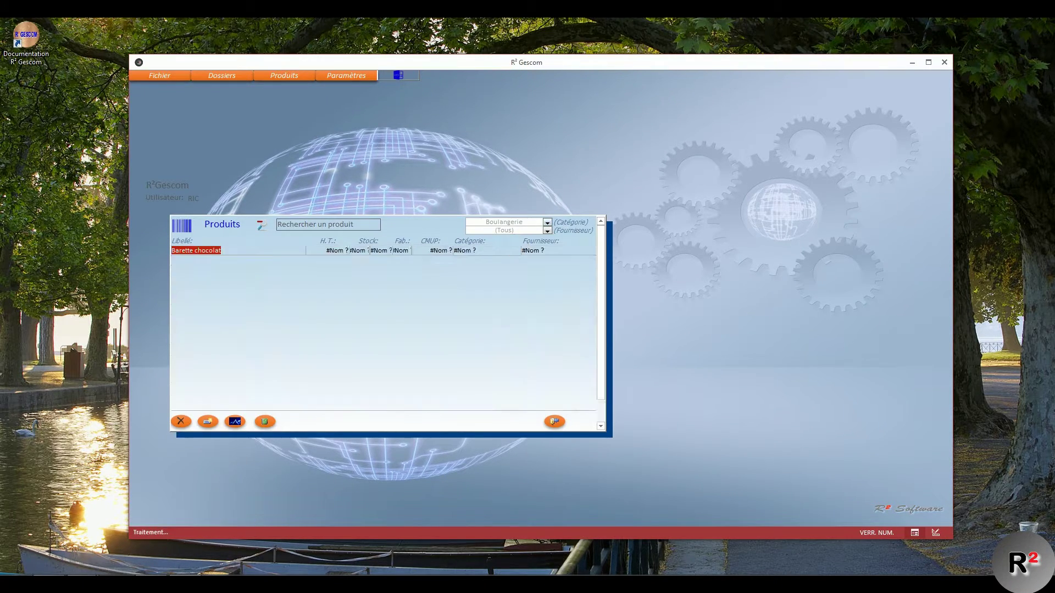
{"action": "left_click", "coordinate": [200, 269]}
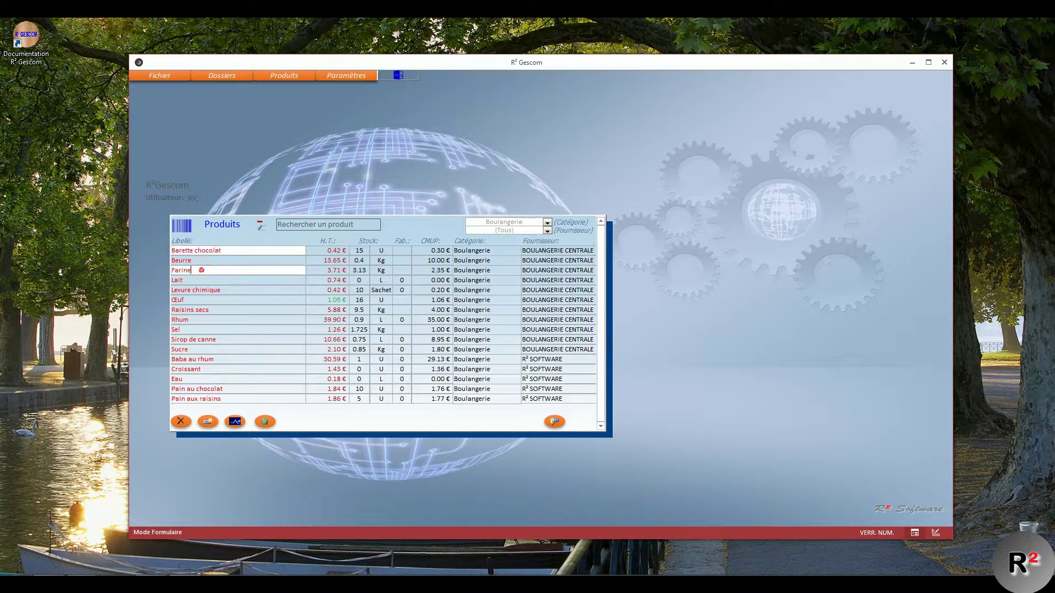
{"action": "left_click", "coordinate": [200, 269]}
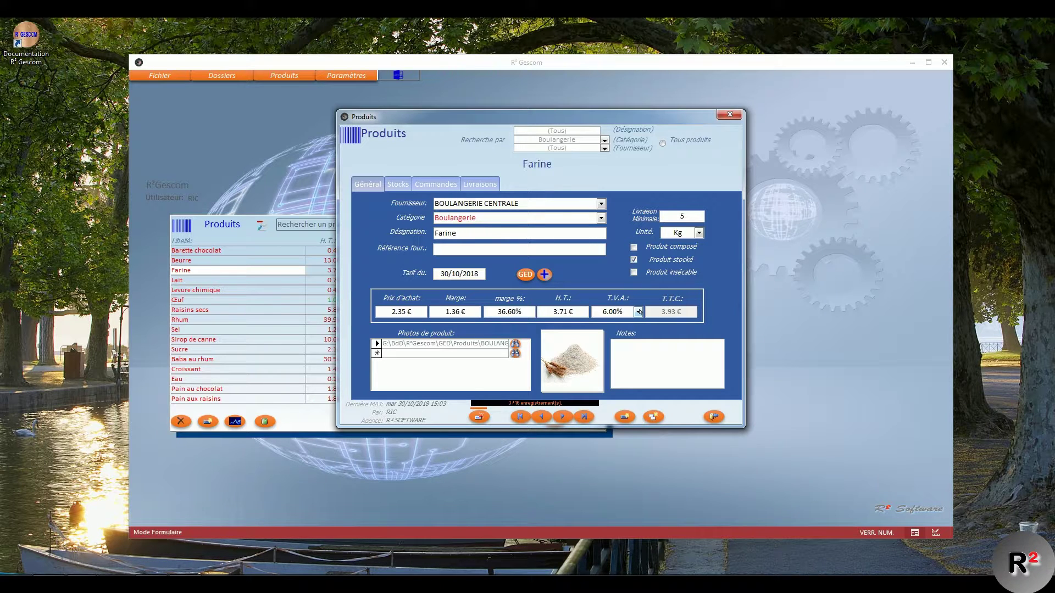
{"action": "left_click", "coordinate": [714, 417]}
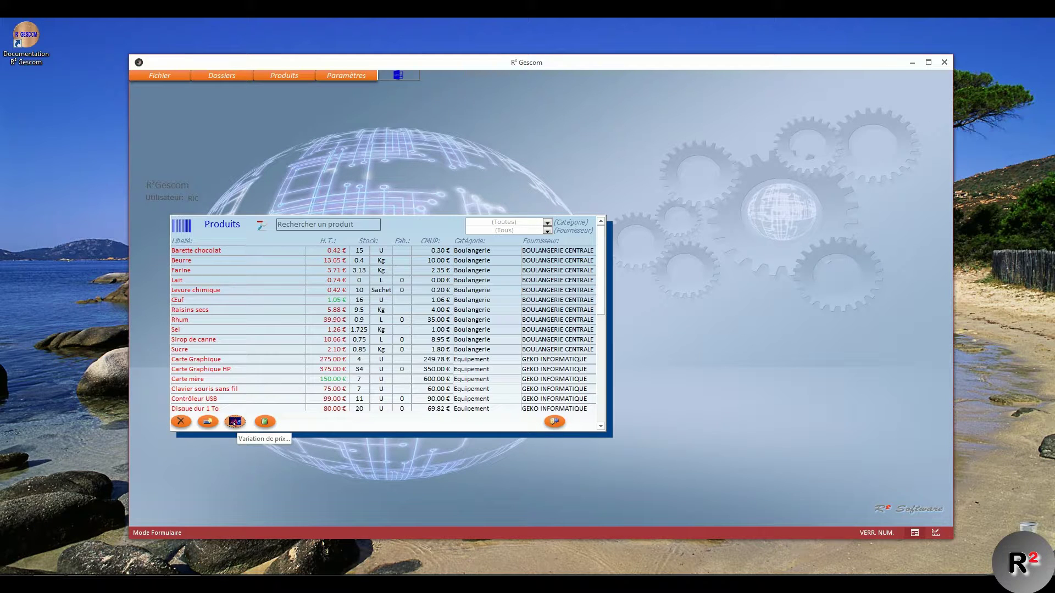
- Open the product price variation form and filter its products to the Assistance category
{"action": "left_click", "coordinate": [234, 422]}
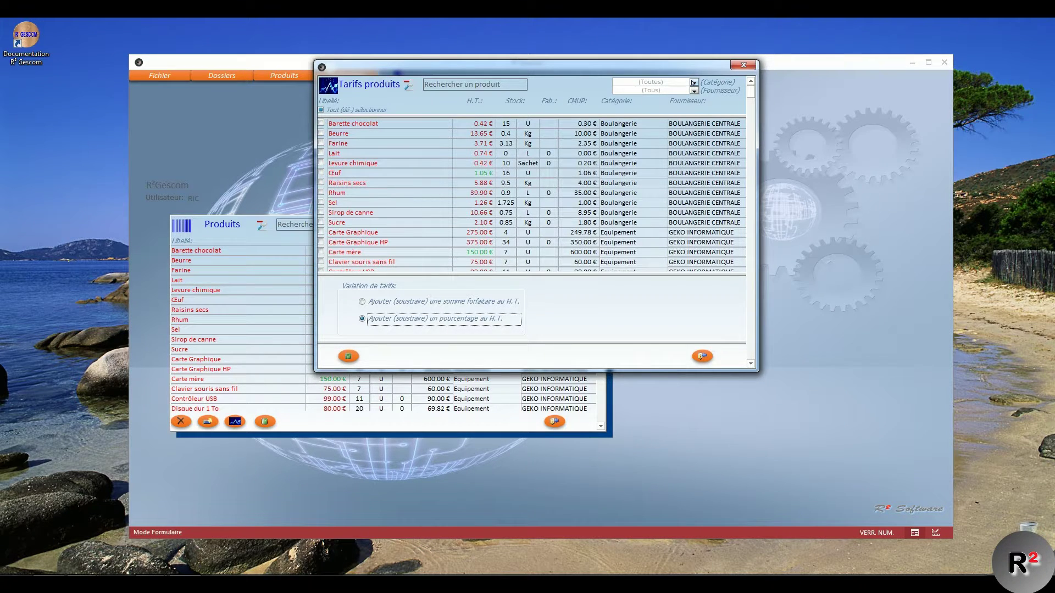
{"action": "left_click", "coordinate": [694, 83]}
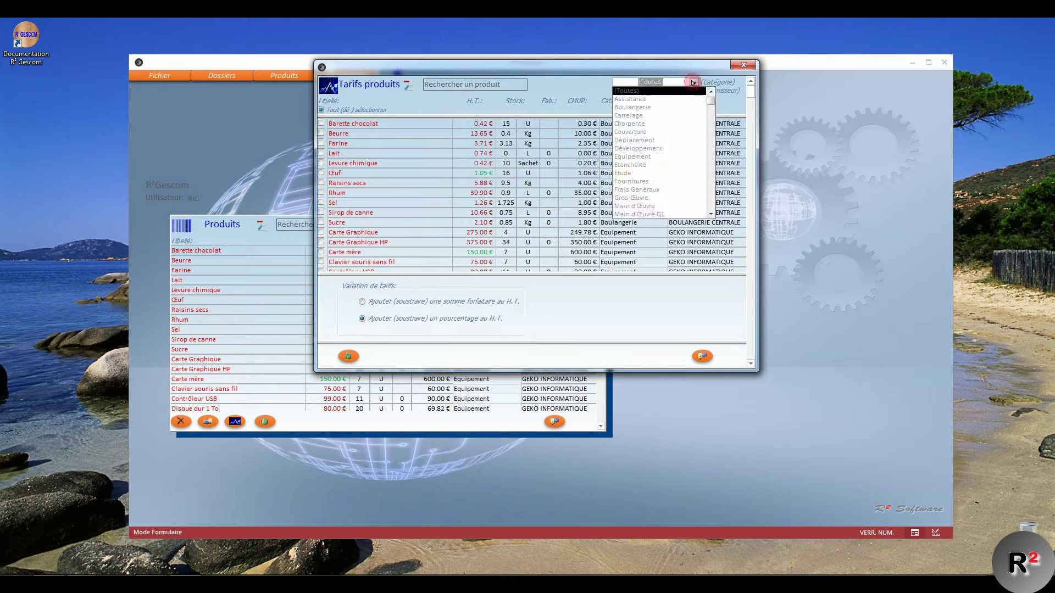
{"action": "left_click", "coordinate": [653, 100]}
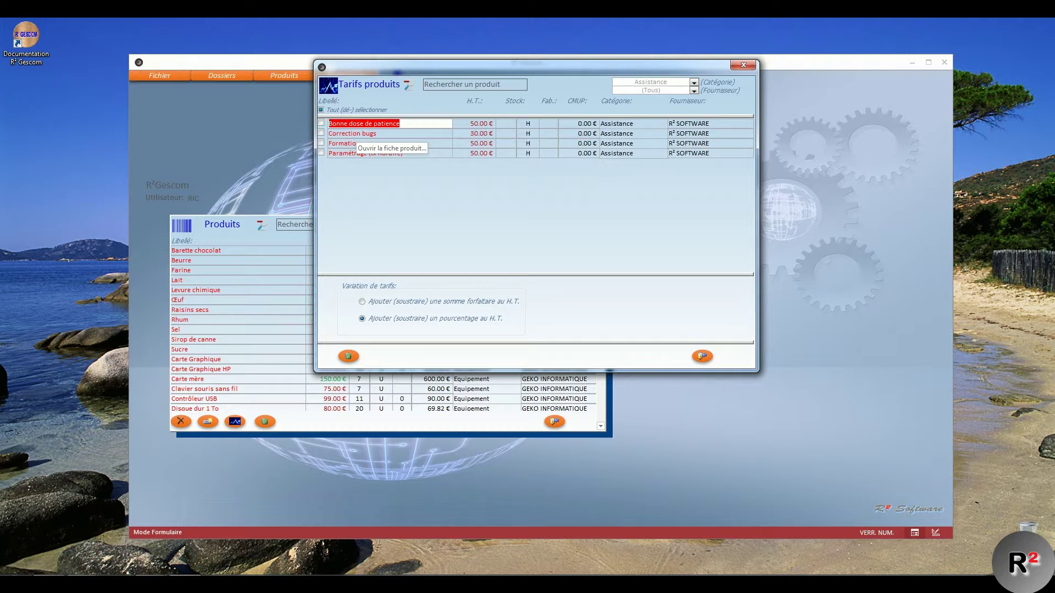
- Examine the tariff dates and prices on the Correction bugs and Paramétrage (tx horaire) product records
{"action": "double_click", "coordinate": [356, 135]}
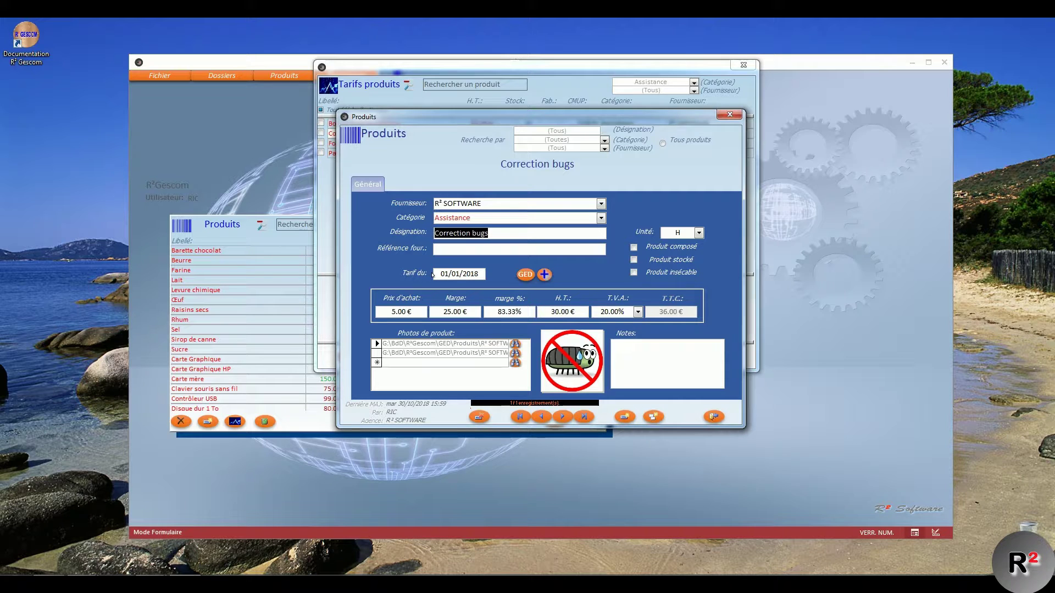
{"action": "left_click", "coordinate": [714, 417]}
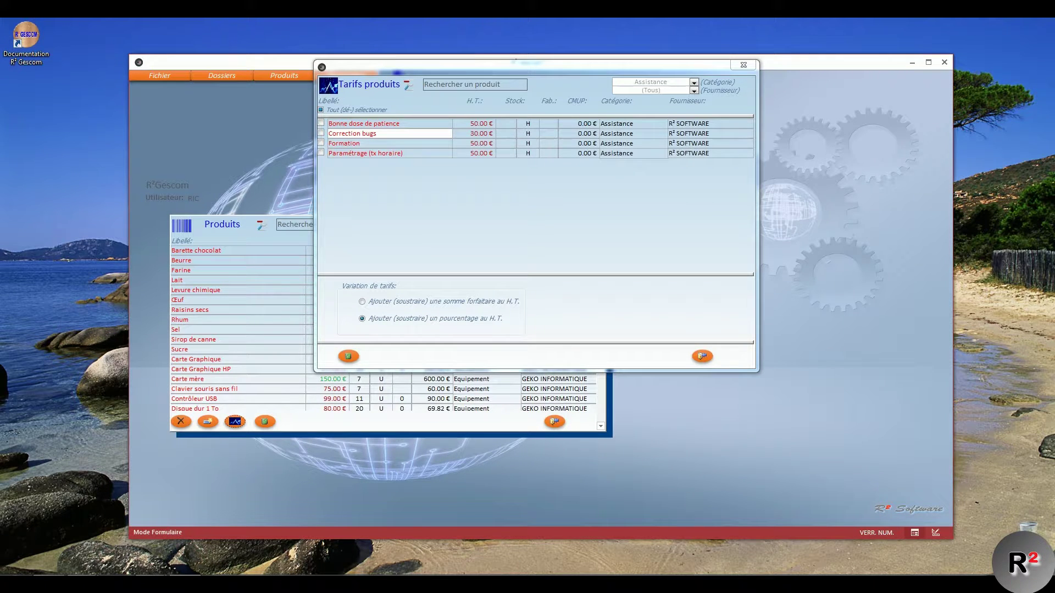
{"action": "double_click", "coordinate": [344, 155]}
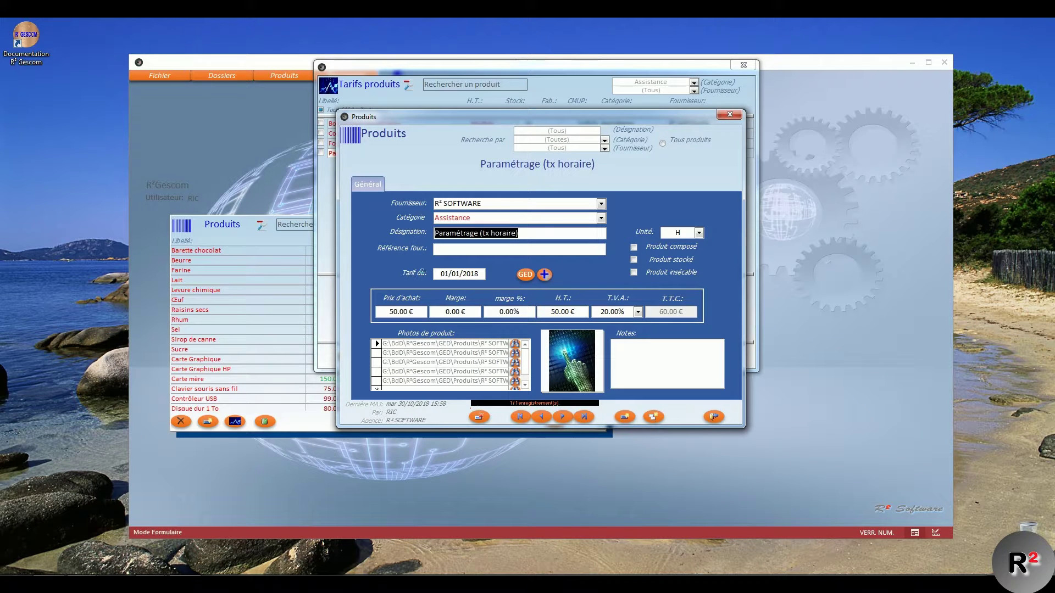
{"action": "left_click", "coordinate": [414, 273]}
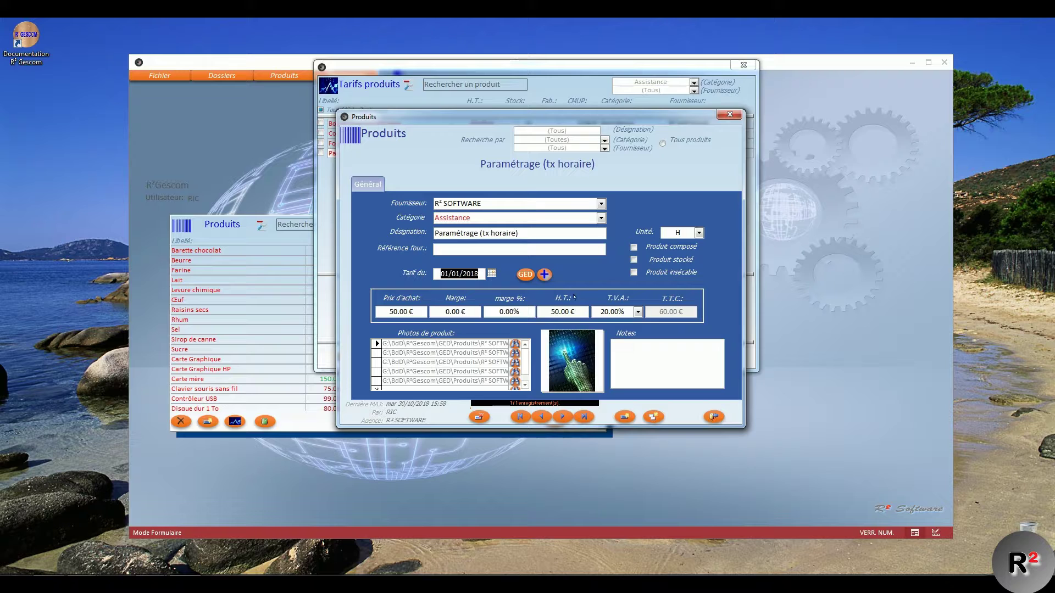
{"action": "left_click", "coordinate": [716, 418]}
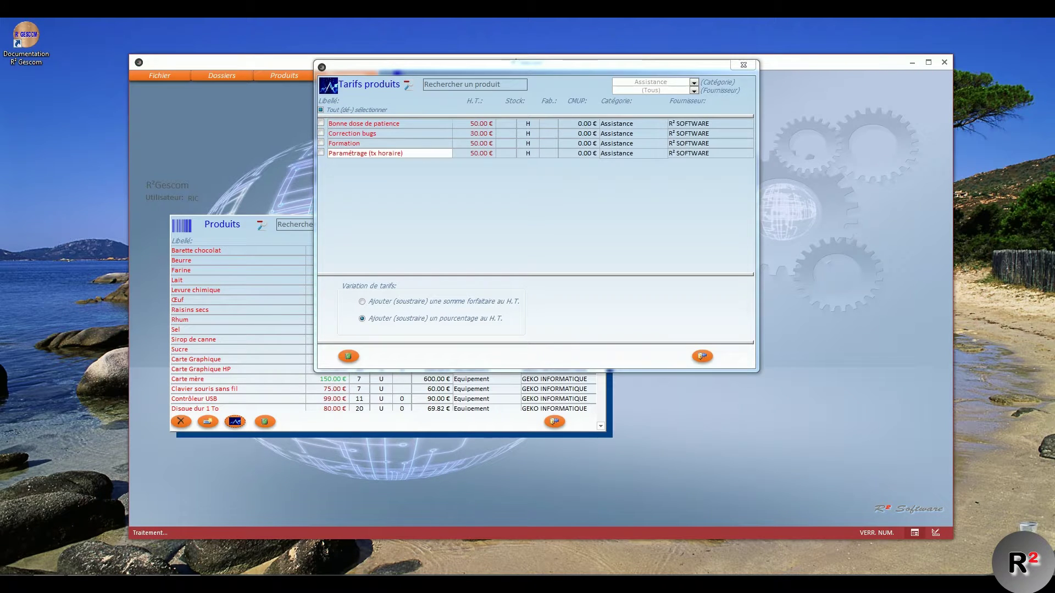
- Schedule a 5% increase of the H.T. price dated 30/10/2018 for Correction bugs and Paramétrage (tx horaire)
{"action": "left_click", "coordinate": [321, 133]}
{"action": "left_click", "coordinate": [321, 154]}
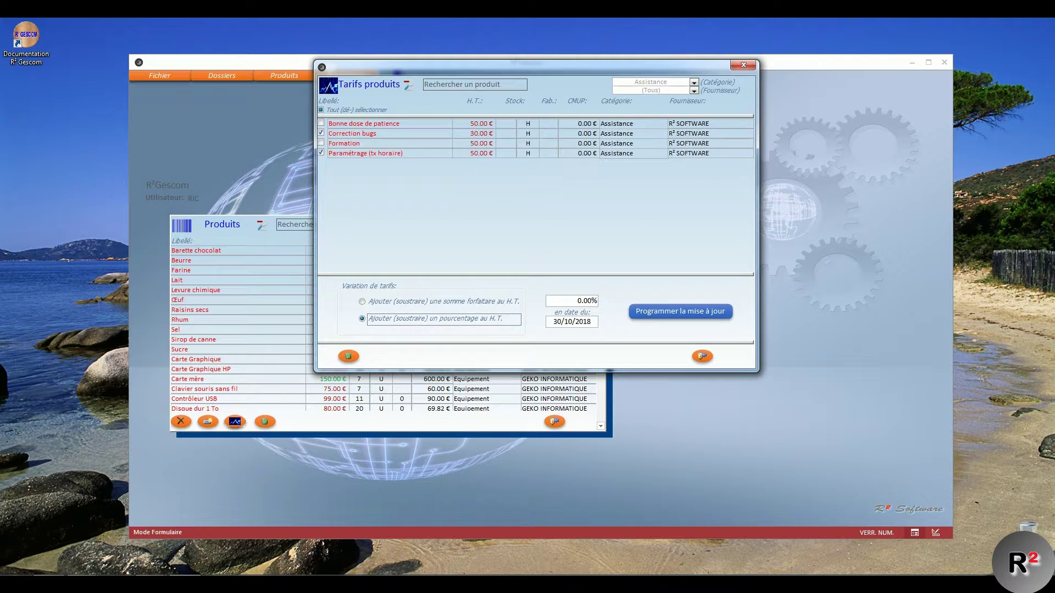
{"action": "left_click", "coordinate": [372, 320]}
{"action": "left_click_drag", "start_coordinate": [575, 302], "coordinate": [600, 301]}
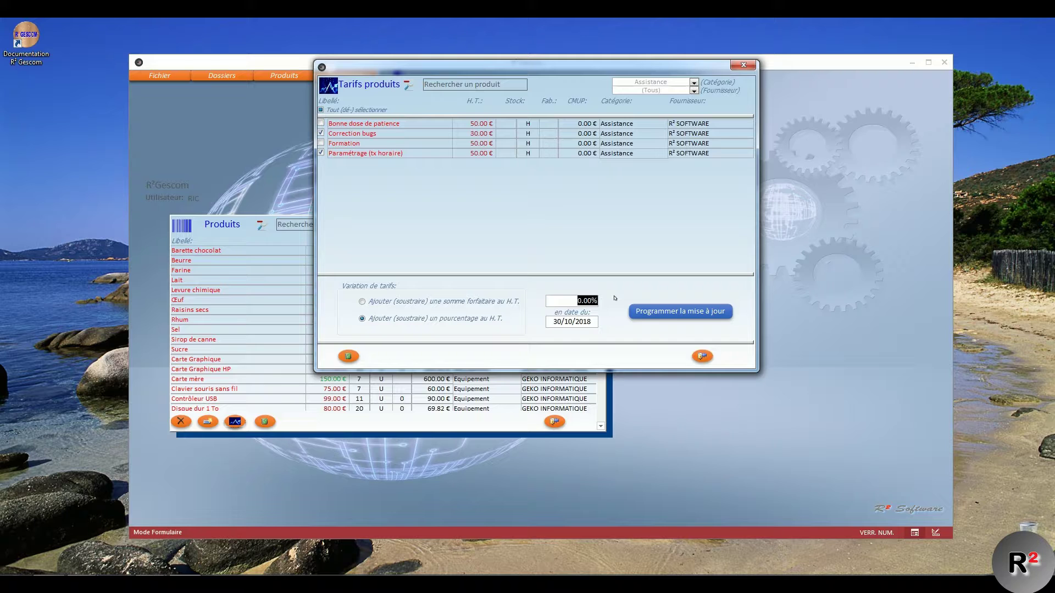
{"action": "type", "text": "5"}
{"action": "key", "text": "Tab"}
{"action": "left_click", "coordinate": [657, 312]}
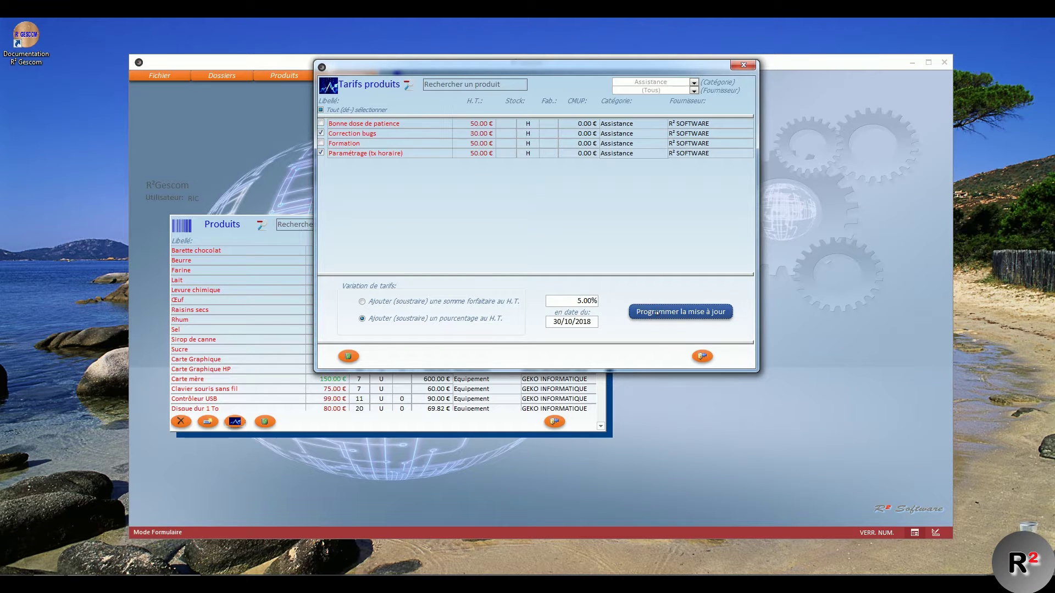
{"action": "left_click", "coordinate": [563, 341]}
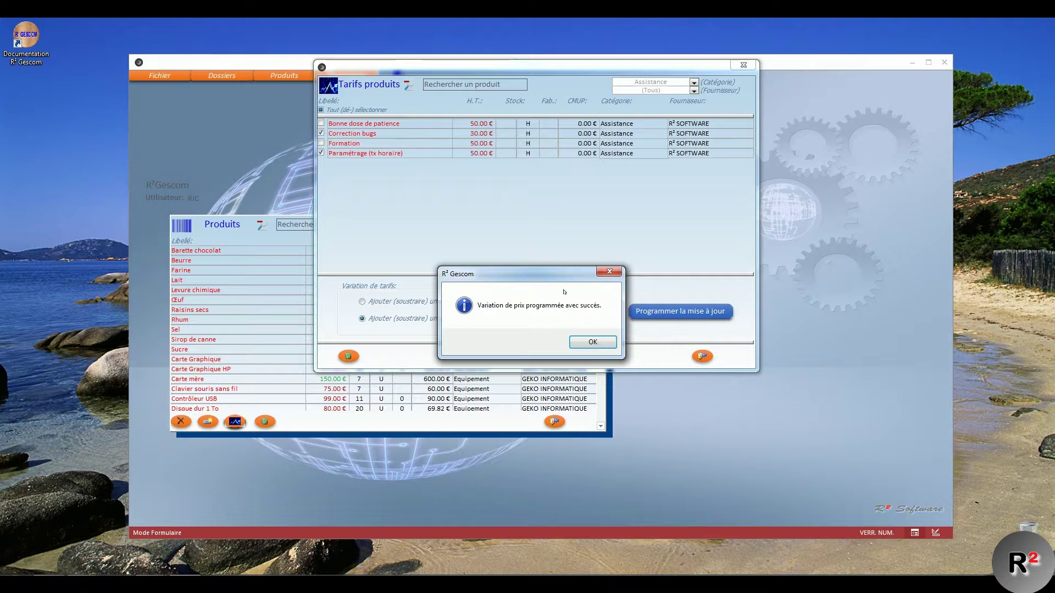
{"action": "left_click", "coordinate": [578, 343]}
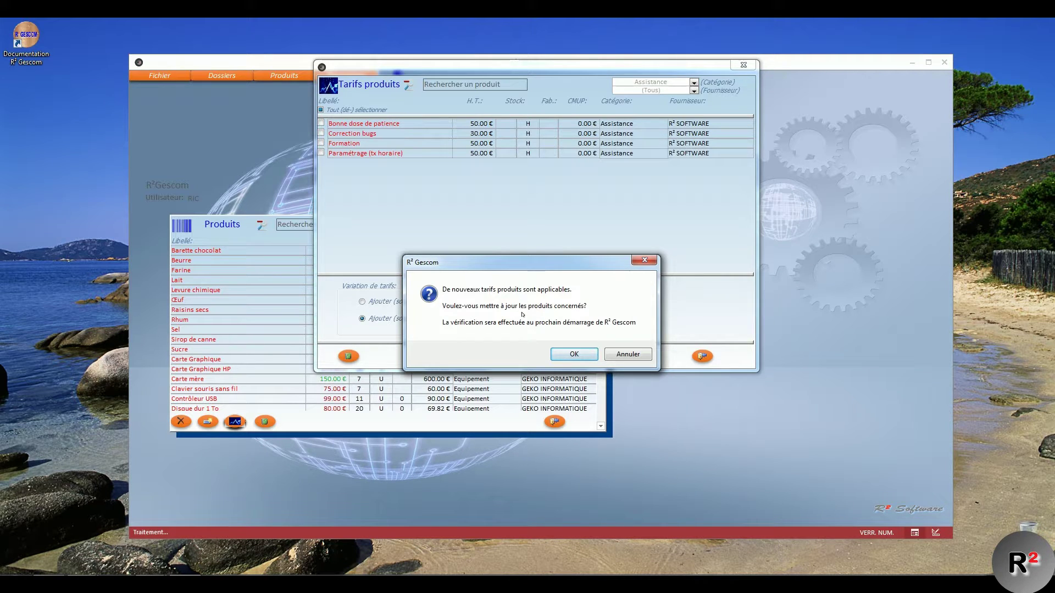
- Apply the new tariffs to the affected products, check the tariff date and prices on the Correction bugs record, and close the price variation form
{"action": "left_click", "coordinate": [569, 355]}
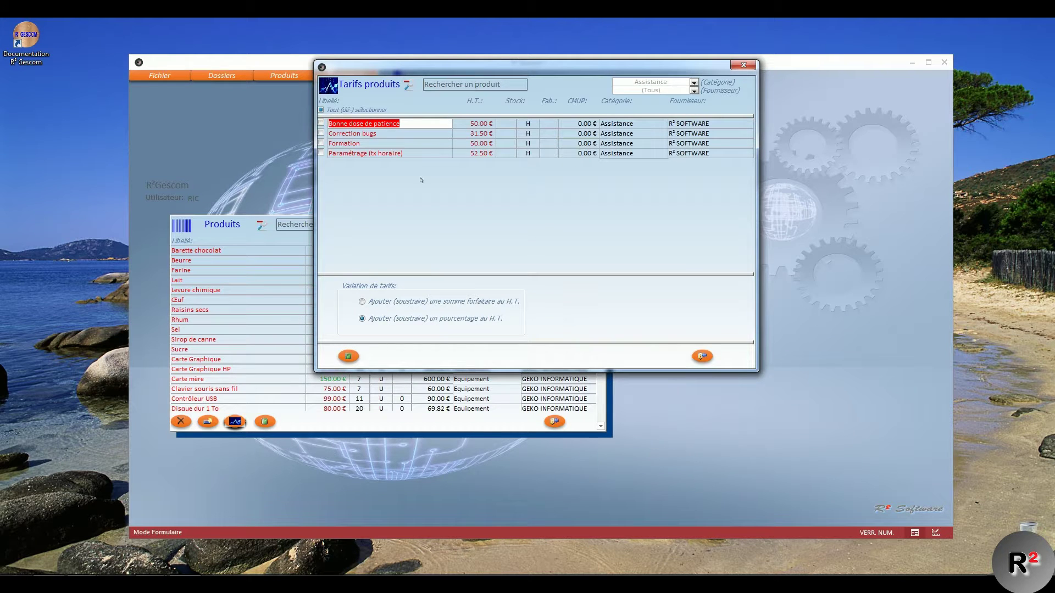
{"action": "left_click", "coordinate": [381, 133]}
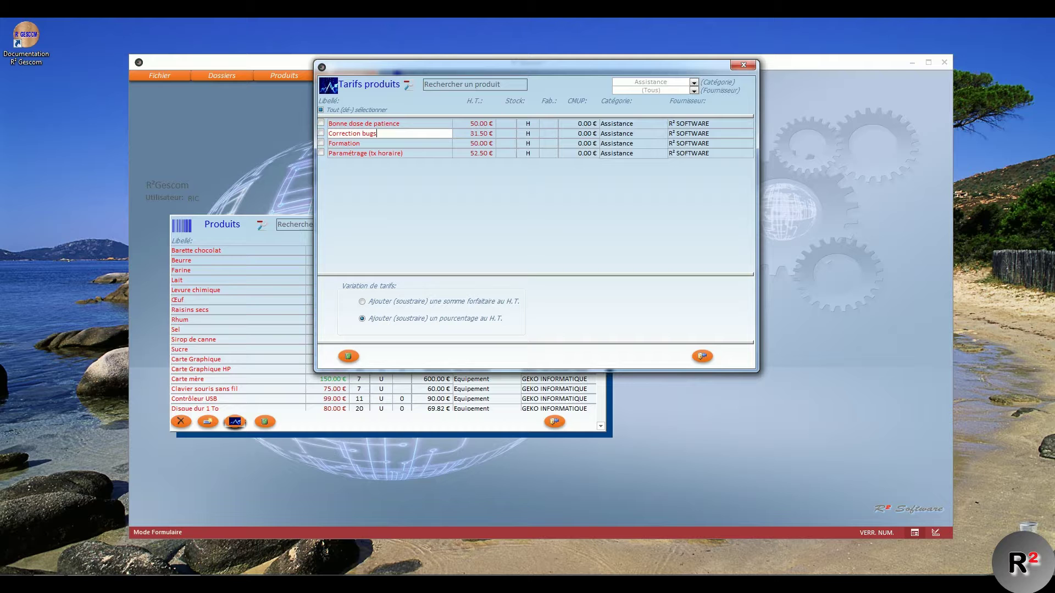
{"action": "double_click", "coordinate": [372, 133]}
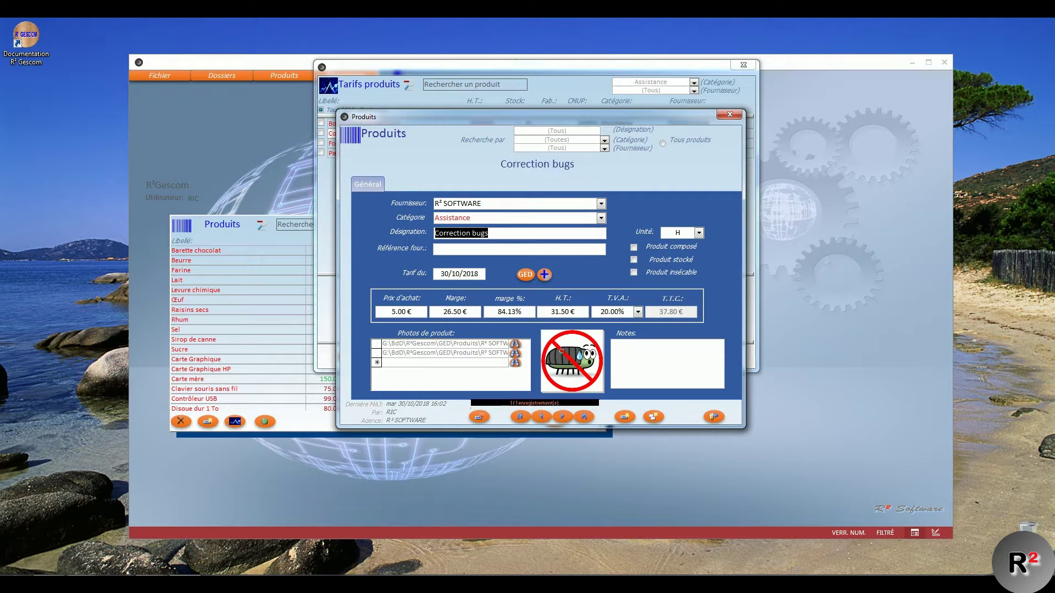
{"action": "left_click", "coordinate": [412, 272]}
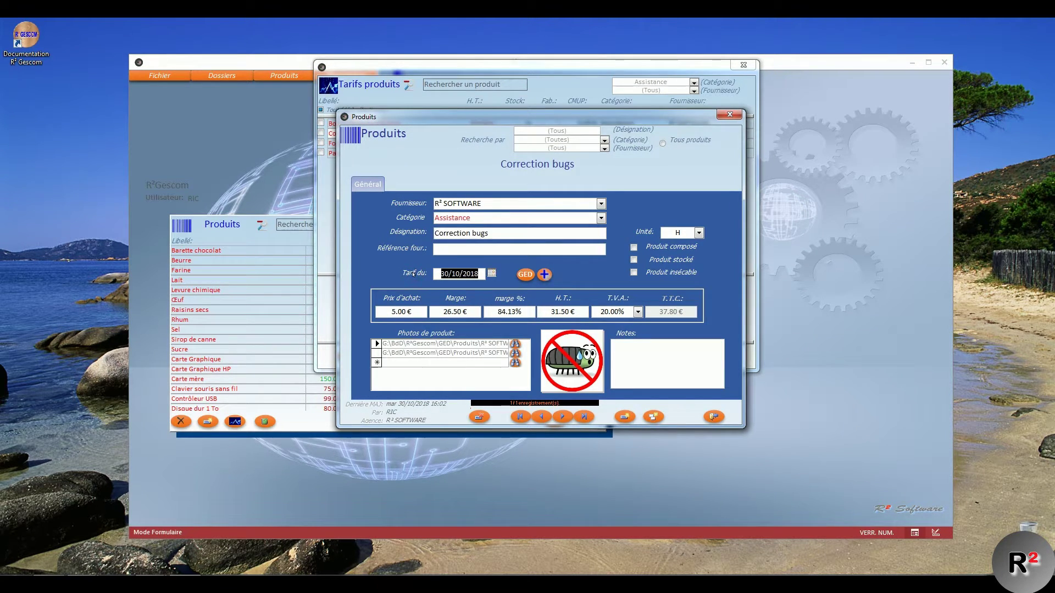
{"action": "left_click", "coordinate": [716, 417]}
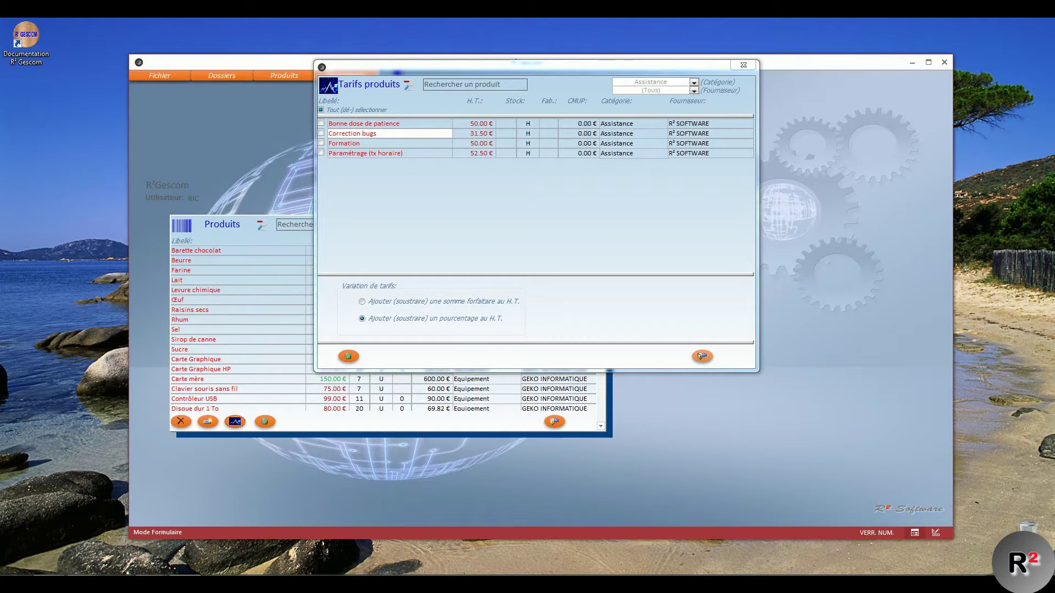
{"action": "left_click", "coordinate": [702, 356]}
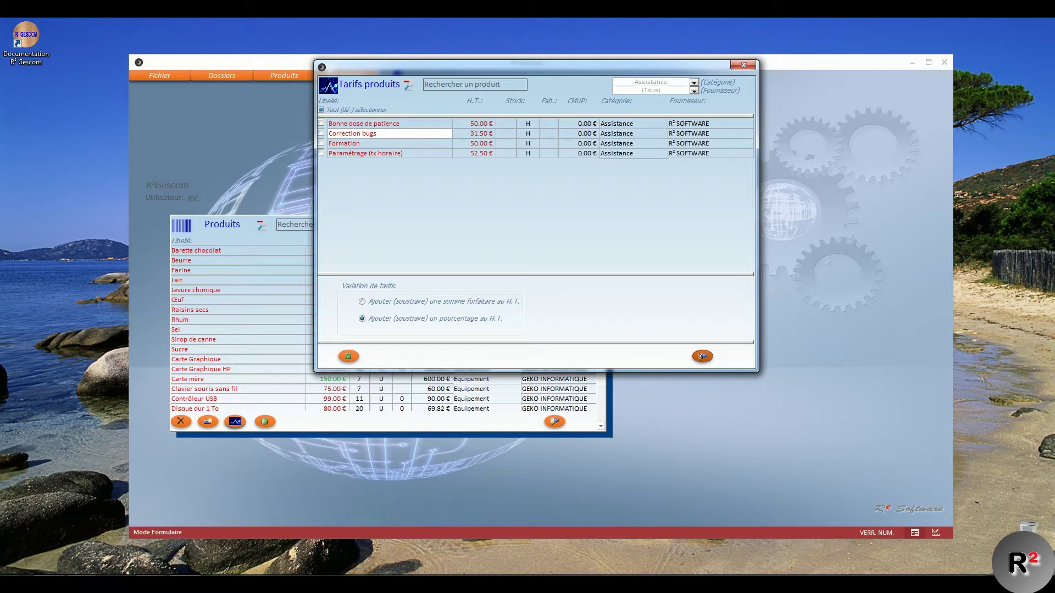